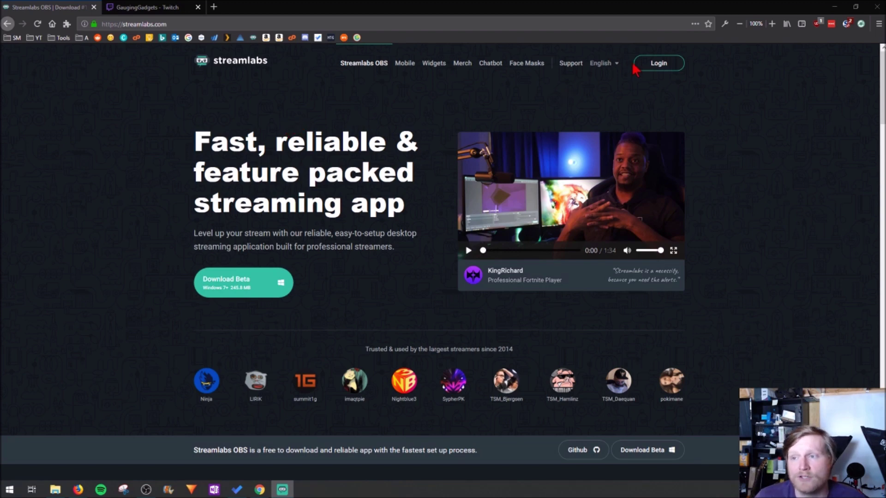
- Log in to Streamlabs with Twitch and open the Donation Goal widget from the Widgets gallery
left_click(663, 64)
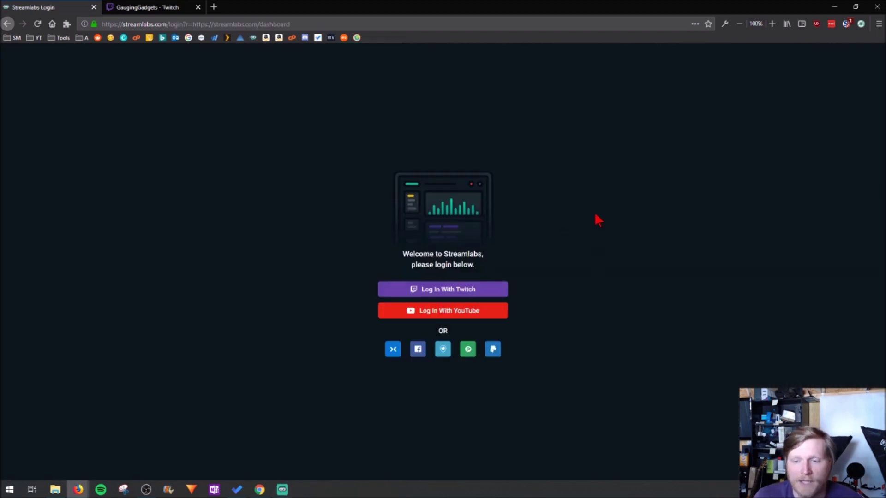
left_click(437, 294)
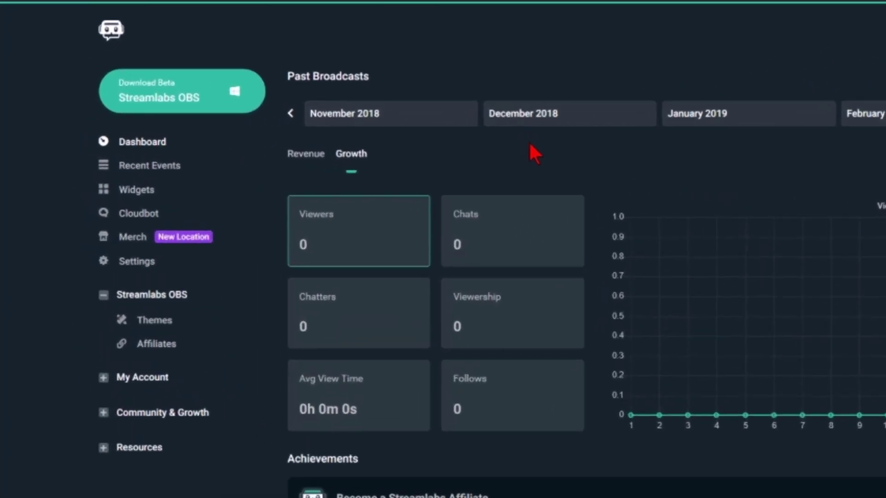
left_click(140, 192)
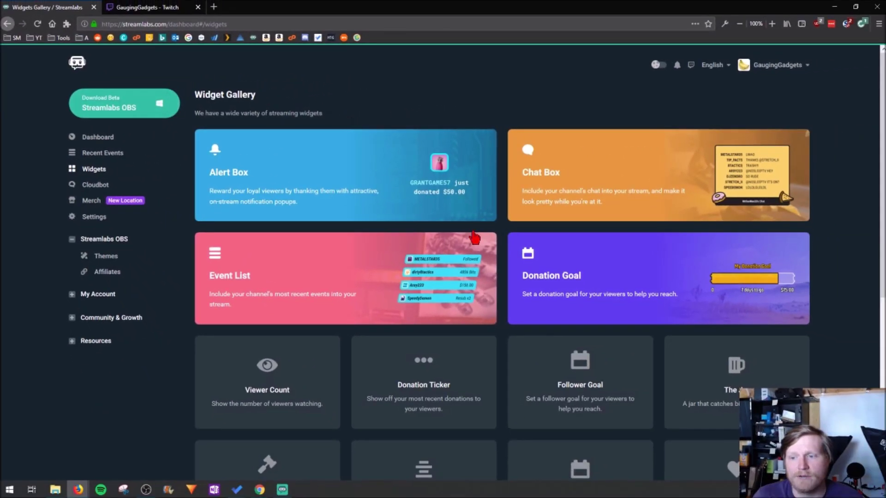
left_click(598, 288)
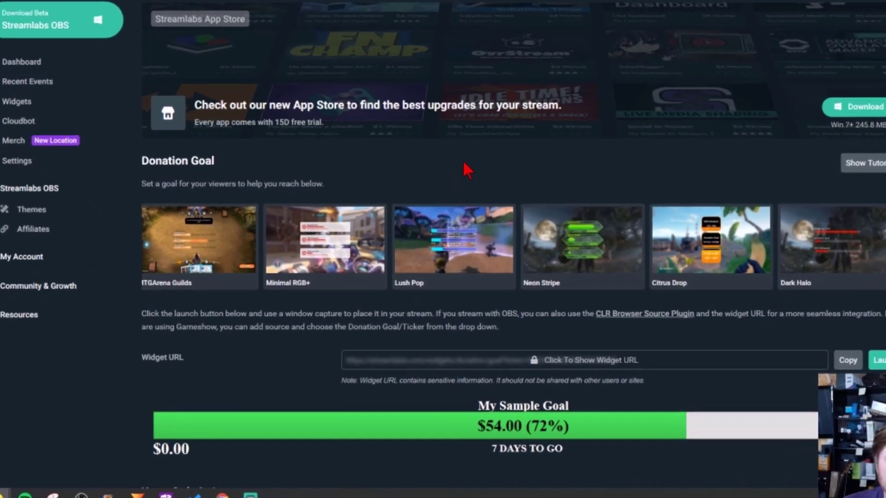
- Fill in the goal: title 'Donation Goal', goal amount 70, starting amount 5, ending 03/31/2019
scroll(454, 216, "down", 5)
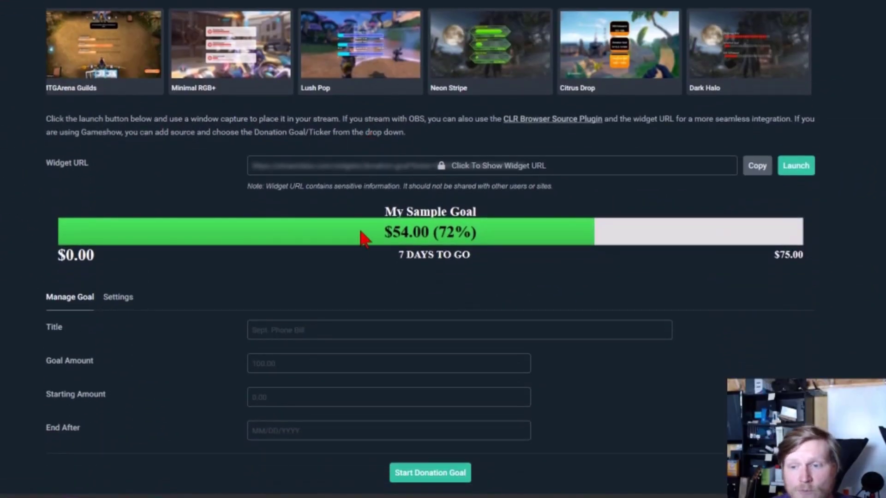
left_click(284, 338)
type("Donation Goal")
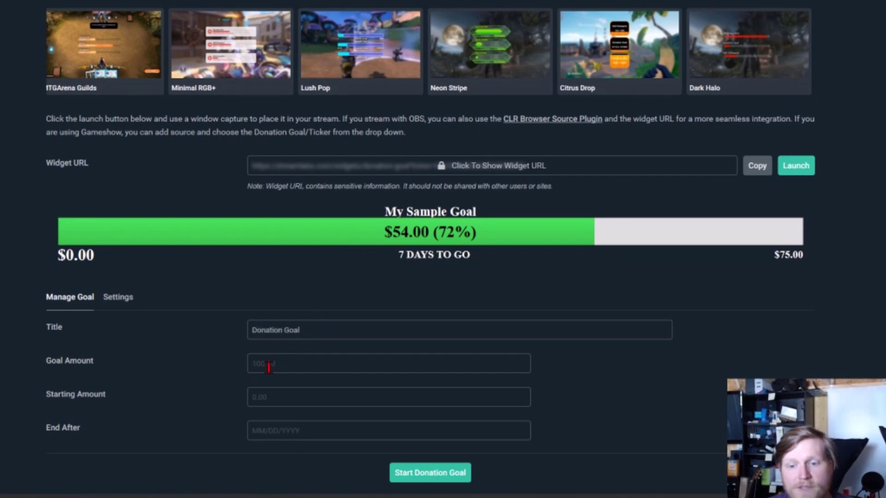
left_click(313, 373)
type("70")
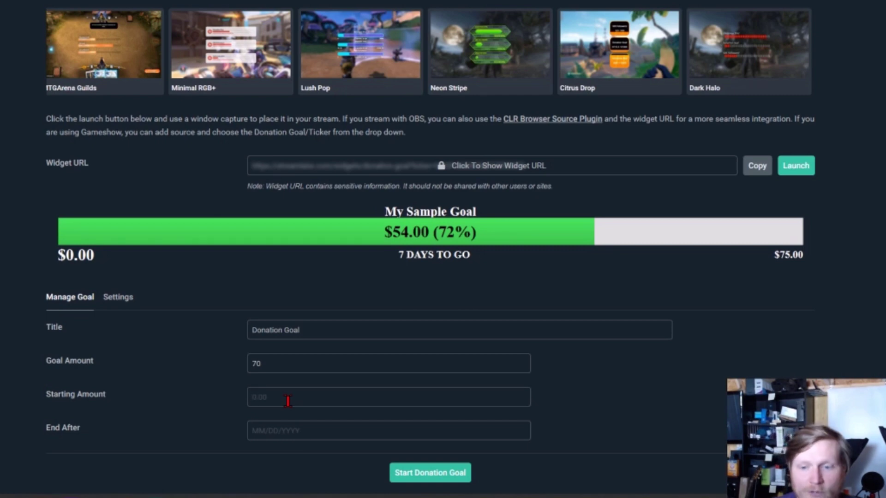
type("5")
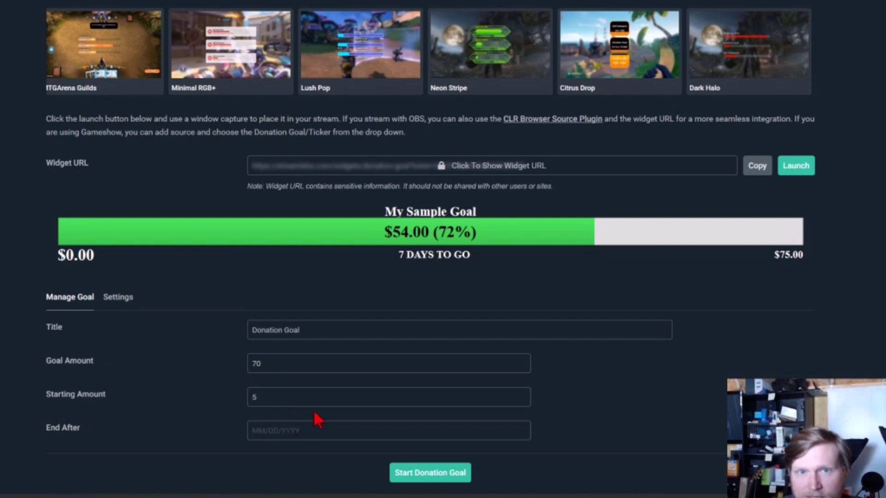
type("03/31/2019")
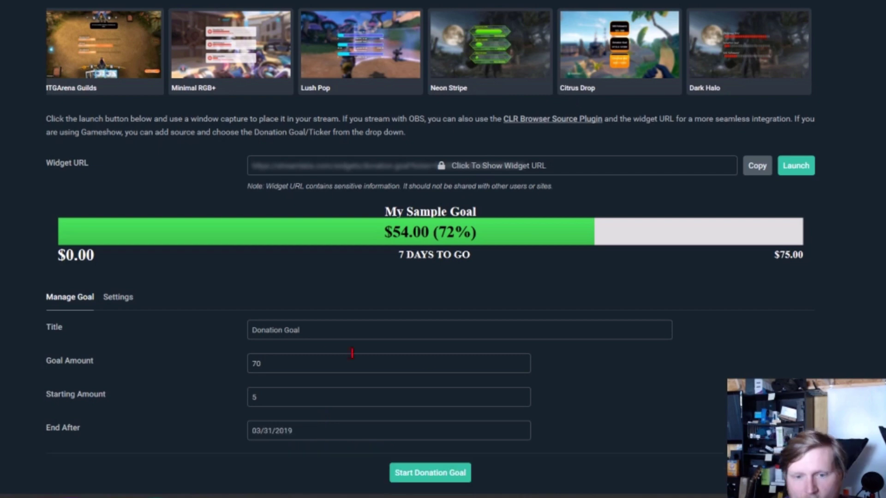
- In the widget settings, set the goal bar layout to Condensed
left_click(119, 300)
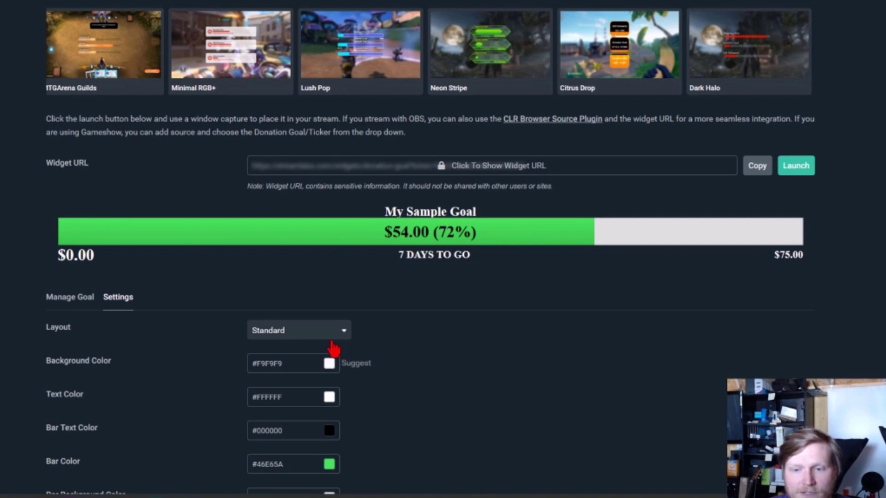
left_click(318, 341)
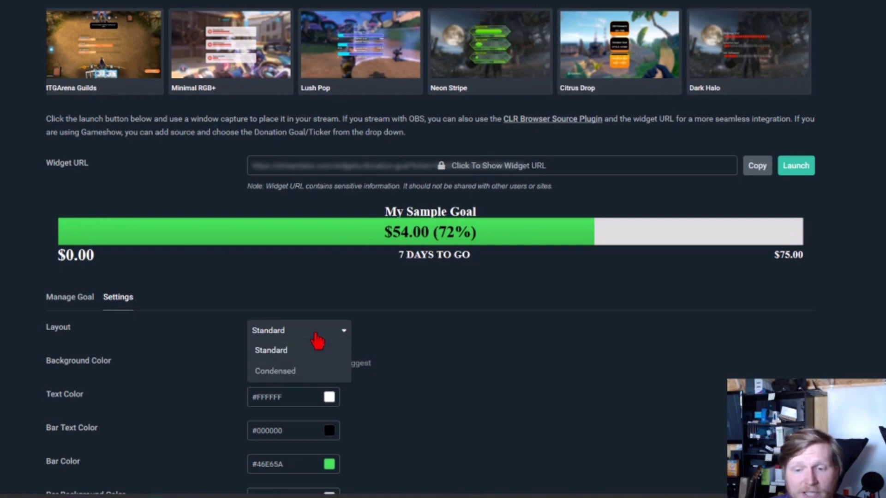
left_click(293, 369)
left_click(281, 311)
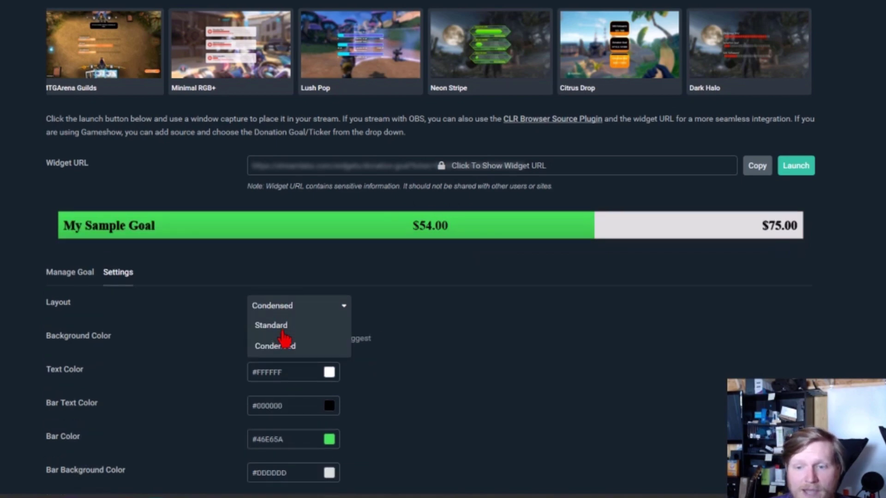
left_click(282, 325)
left_click(288, 329)
left_click(287, 359)
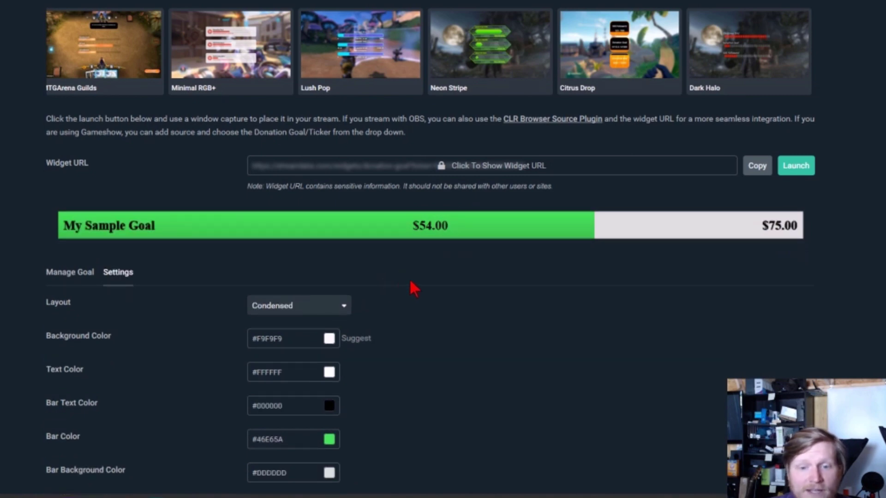
- Set the bar colour to blue #00C5F3 and the font to Engagement
scroll(398, 317, "down", 3)
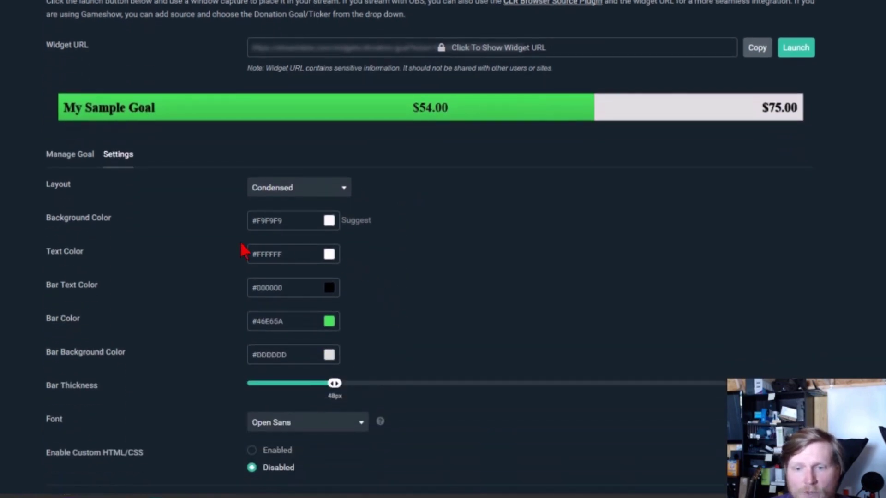
left_click(331, 325)
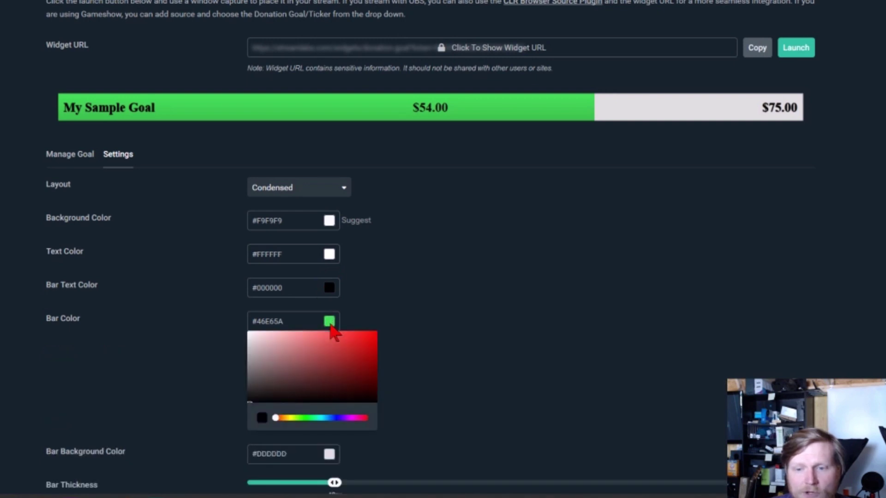
left_click(324, 418)
left_click(331, 393)
left_click(323, 396)
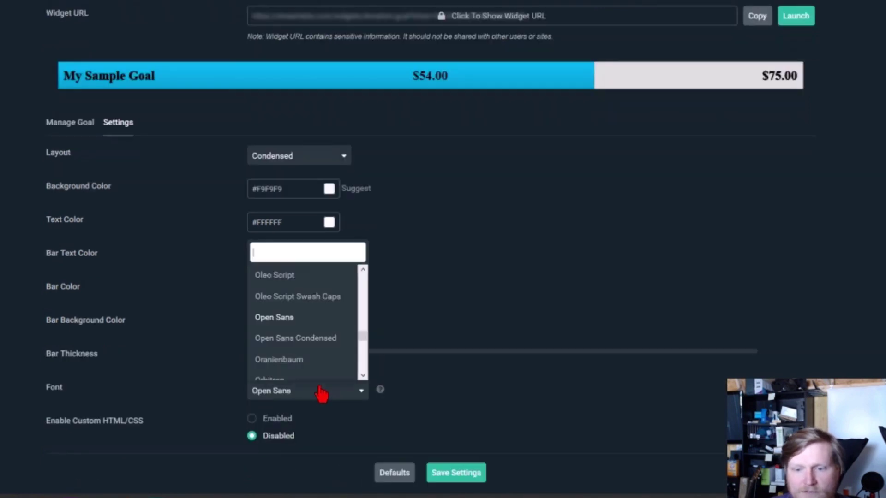
left_click(364, 307)
scroll(297, 320, "up", 10)
left_click(296, 320)
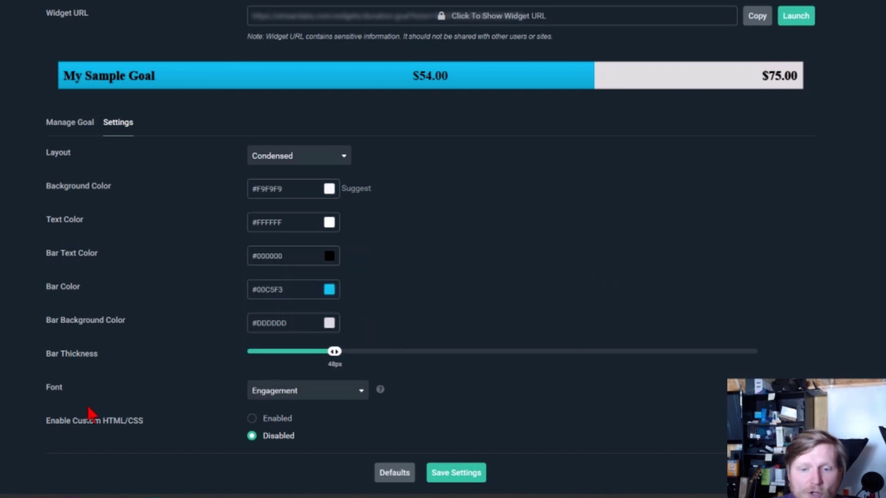
- Leave custom HTML/CSS disabled and save the widget settings
left_click(250, 420)
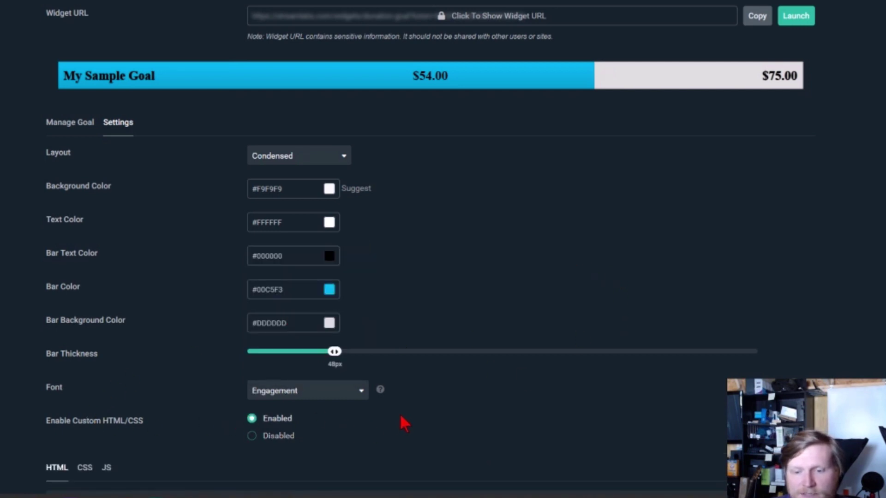
scroll(392, 420, "down", 5)
left_click(105, 233)
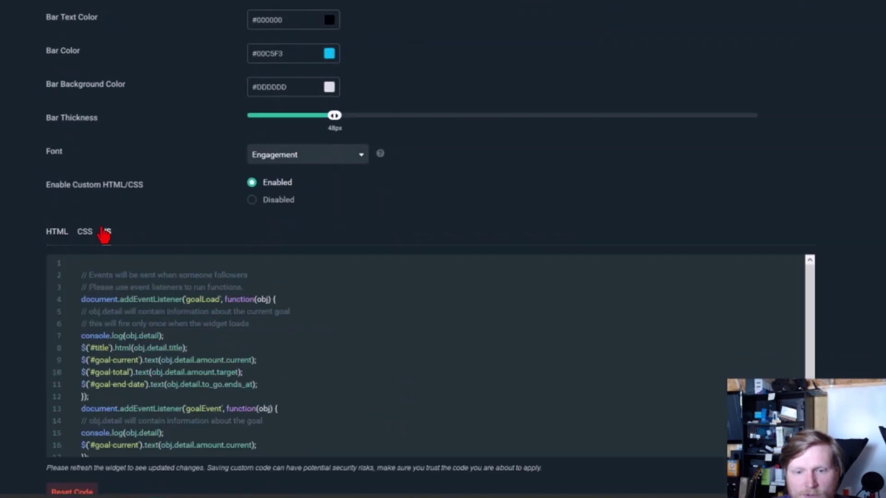
left_click(250, 199)
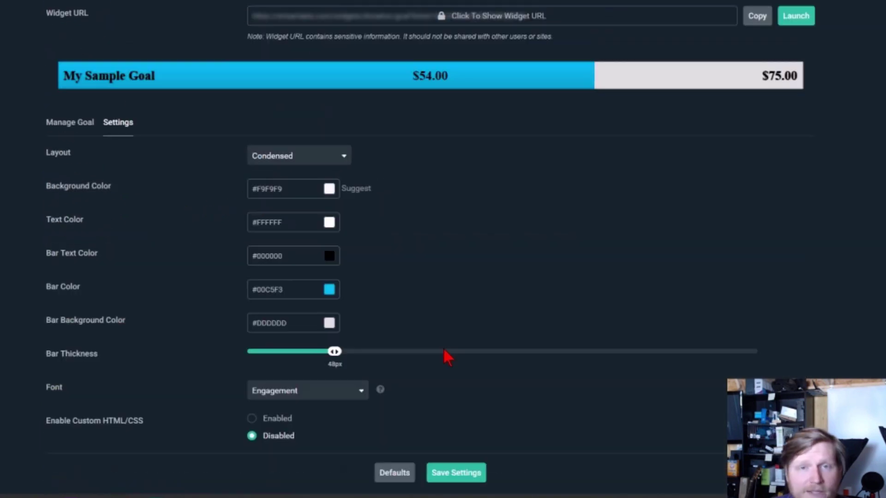
left_click(454, 473)
- Start the $70 donation goal from Manage Goal and copy its widget URL
left_click(83, 299)
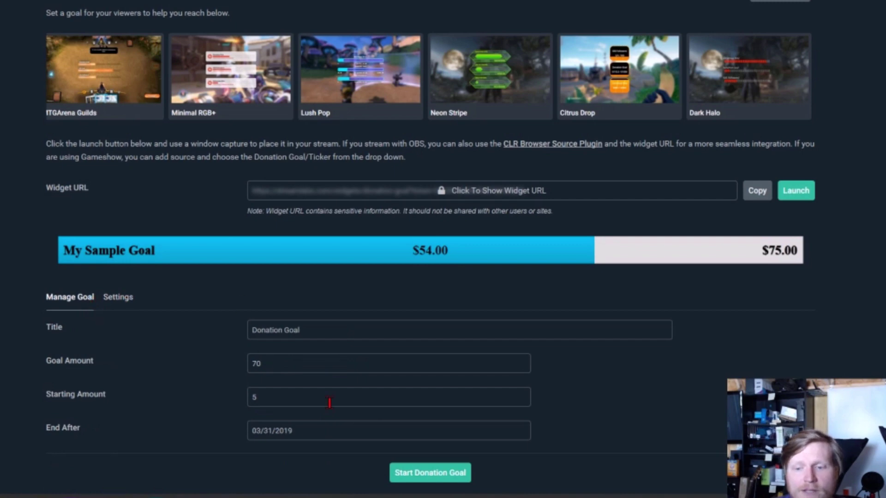
left_click(432, 476)
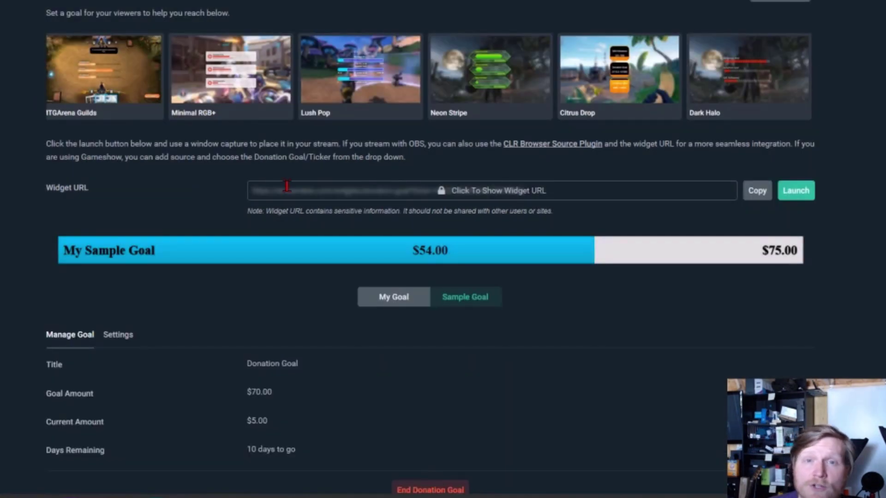
left_click(761, 193)
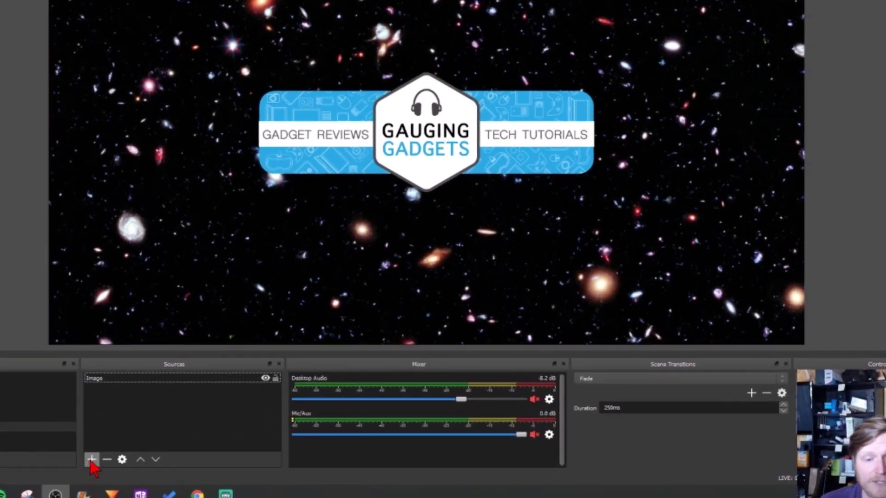
- Add a new Browser source to the OBS scene
left_click(92, 460)
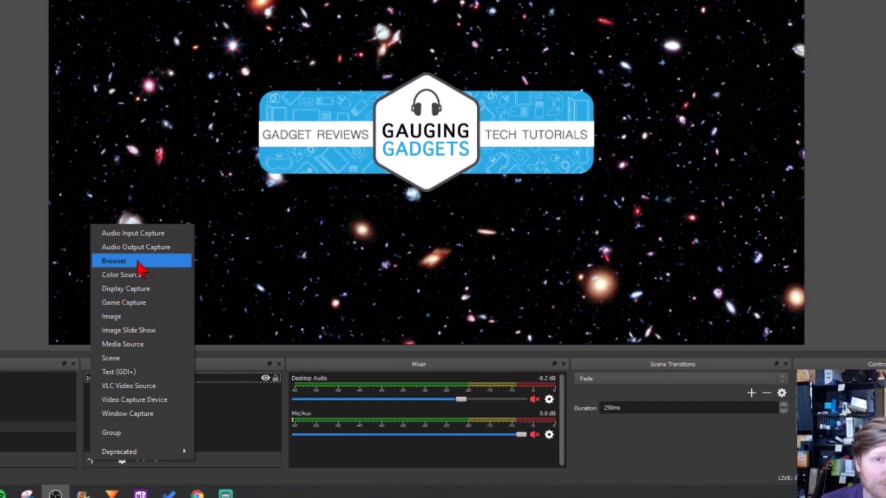
left_click(139, 262)
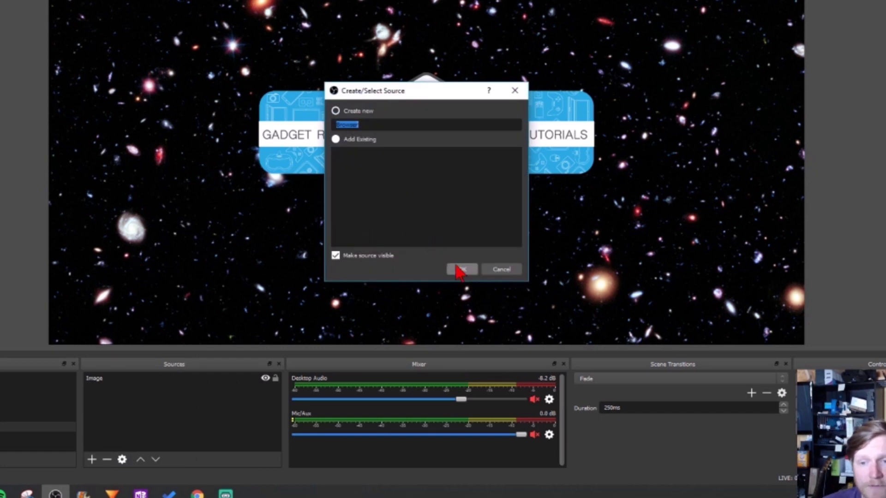
left_click(460, 270)
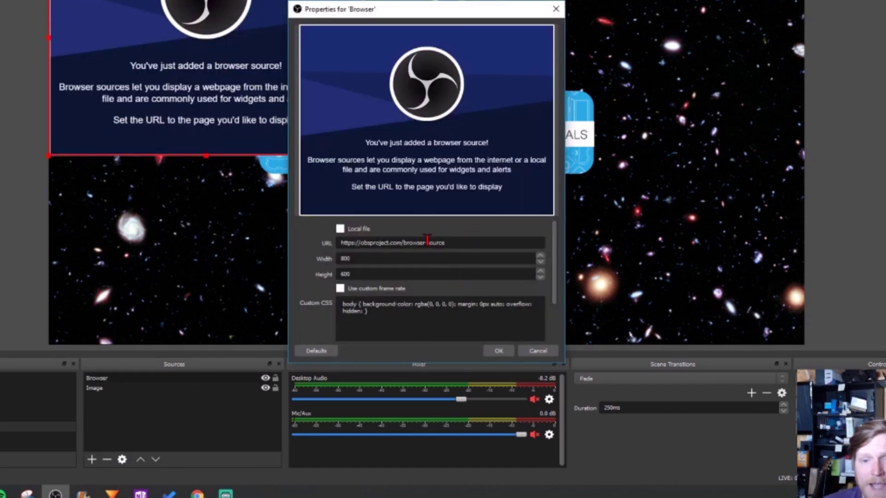
- Point the browser source at the pasted donation-goal widget URL with height 300
left_click_drag(462, 248, 286, 246)
key("ctrl+v")
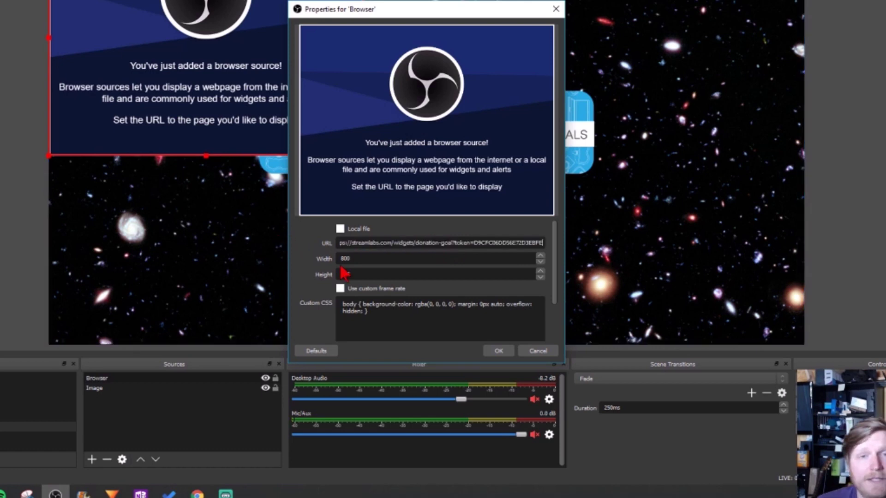
double_click(344, 274)
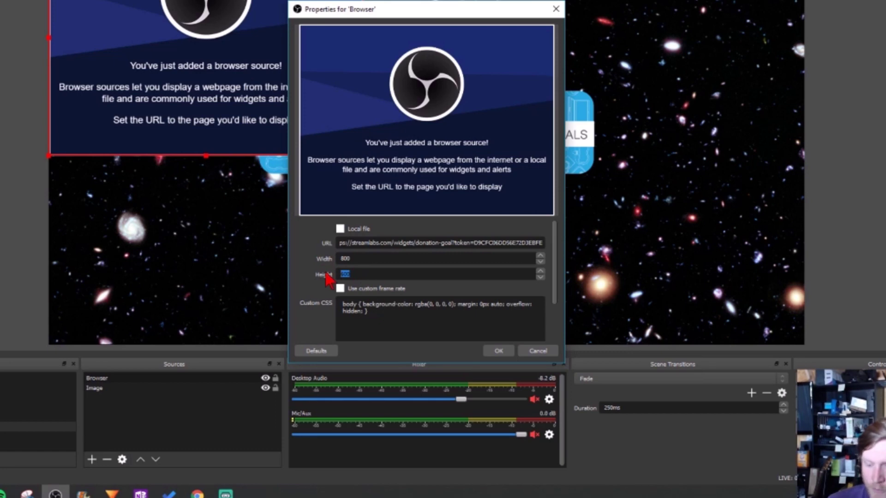
type("300")
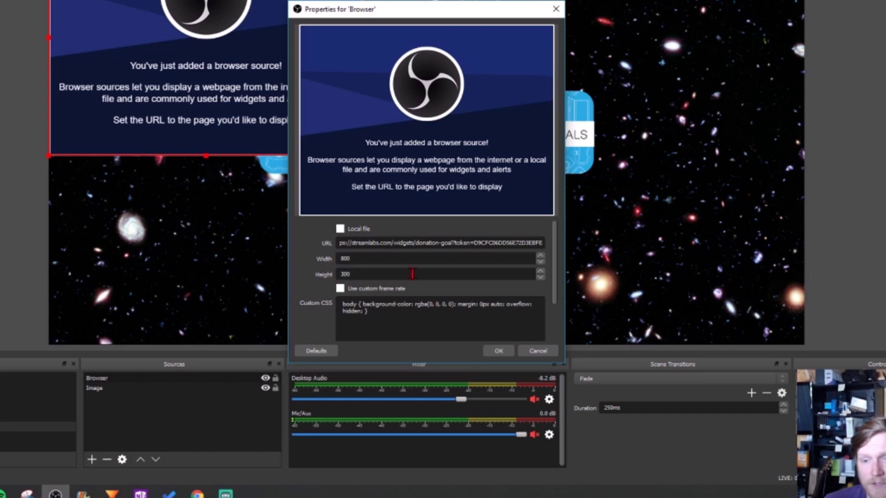
left_click(499, 351)
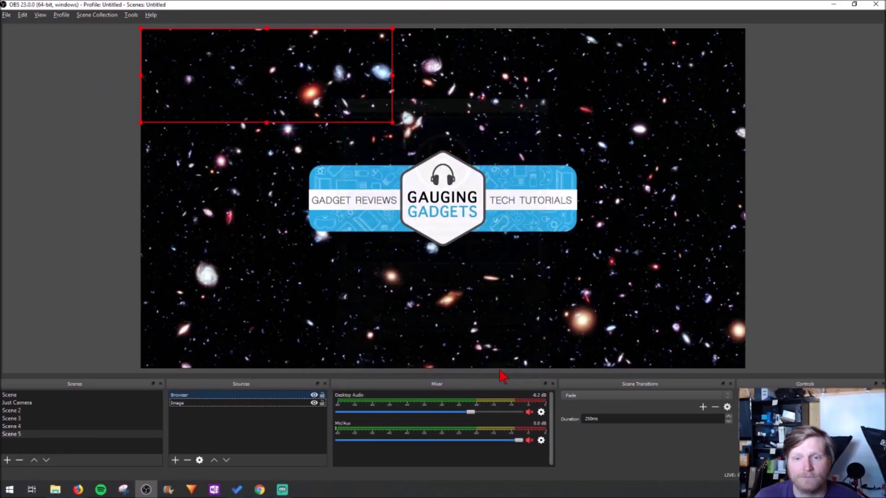
- Drag the donation-goal bar below the logo at the scene's bottom and scale it up
left_click_drag(271, 72, 467, 356)
left_click_drag(536, 321, 512, 245)
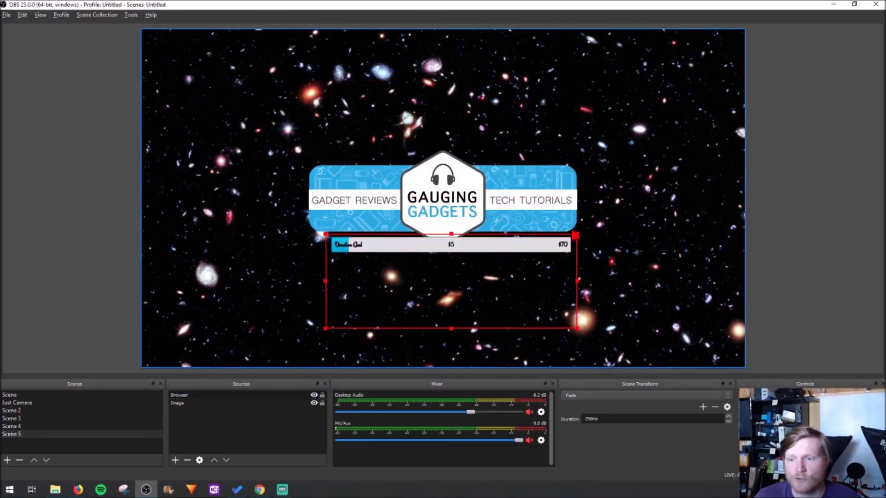
left_click_drag(578, 236, 528, 337)
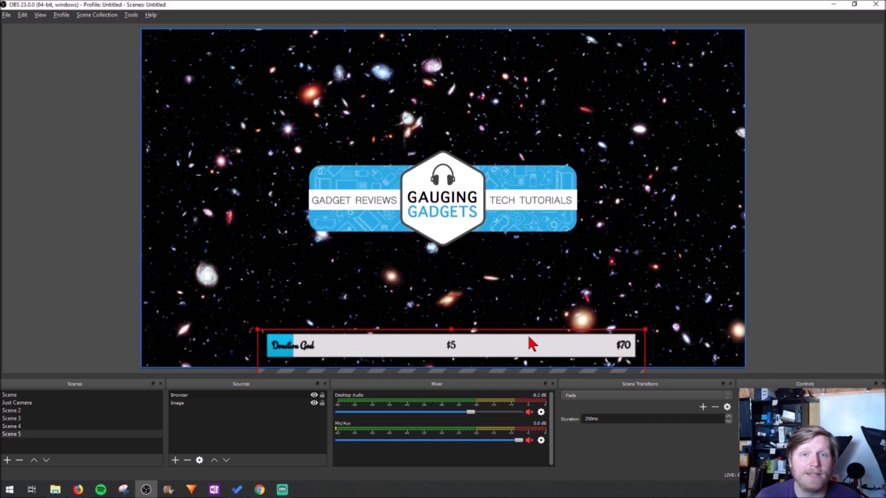